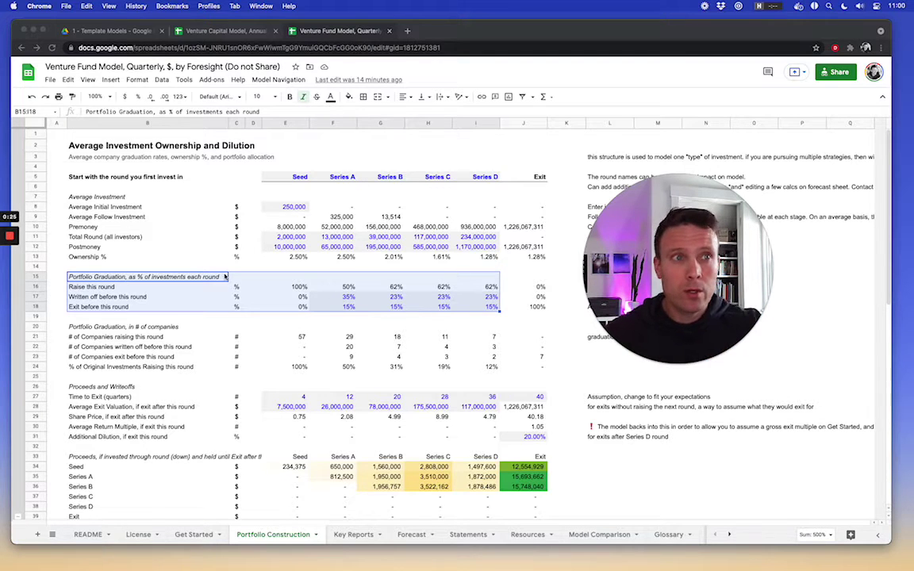
- Examine the portfolio graduation percentages on the Portfolio Construction sheet and the key fund assumptions on the Get Started sheet
{"action": "left_click", "coordinate": [192, 310]}
{"action": "left_click_drag", "start_coordinate": [119, 286], "coordinate": [428, 287]}
{"action": "left_click", "coordinate": [170, 300]}
{"action": "key", "text": "shift+Right"}
{"action": "key", "text": "shift+Right"}
{"action": "key", "text": "shift+Right"}
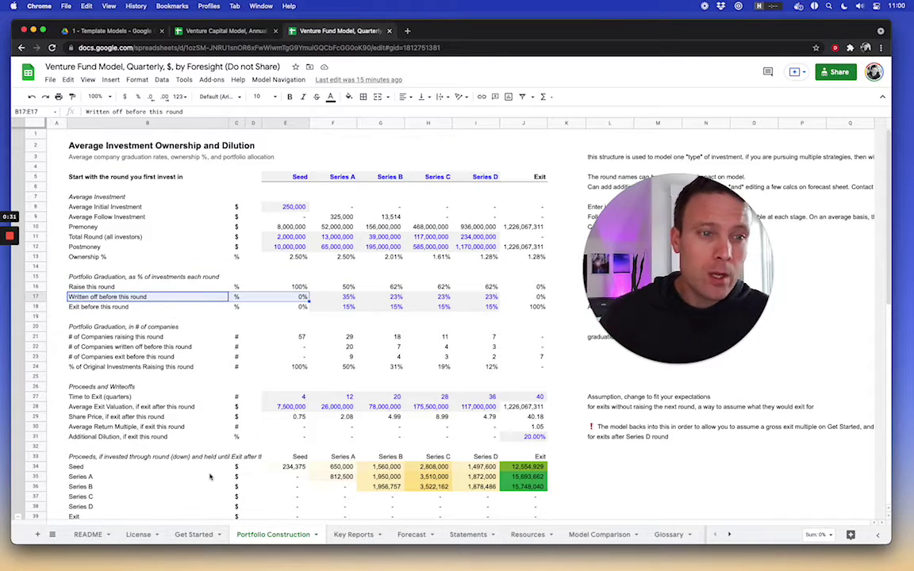
{"action": "left_click", "coordinate": [194, 535]}
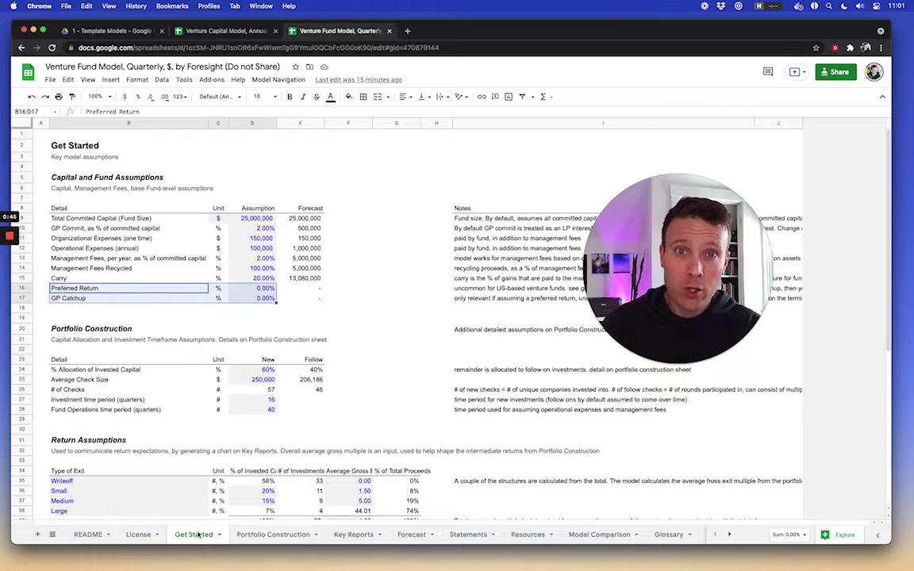
{"action": "left_click", "coordinate": [255, 538]}
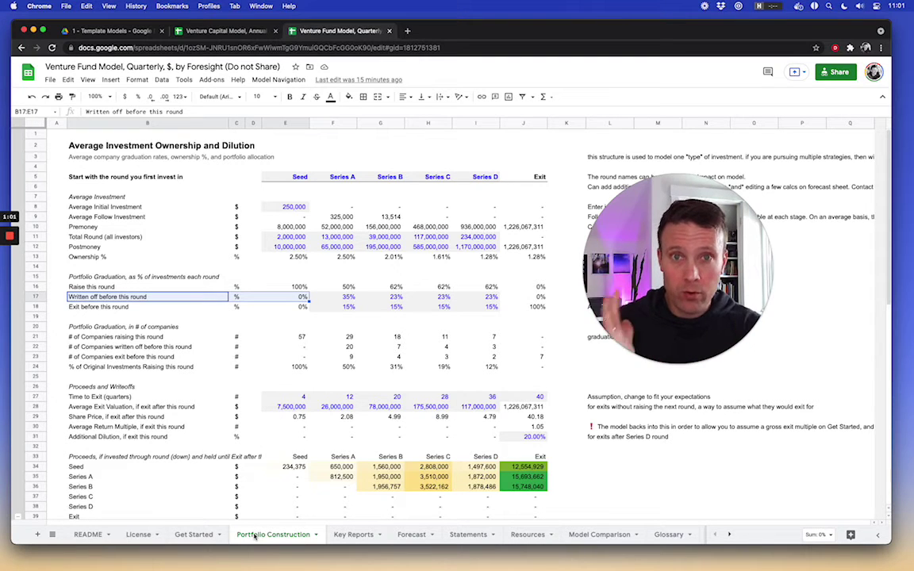
- Review the average investment inputs by round on the Portfolio Construction sheet, from initial investment through total round and postmoney
{"action": "left_click", "coordinate": [264, 225]}
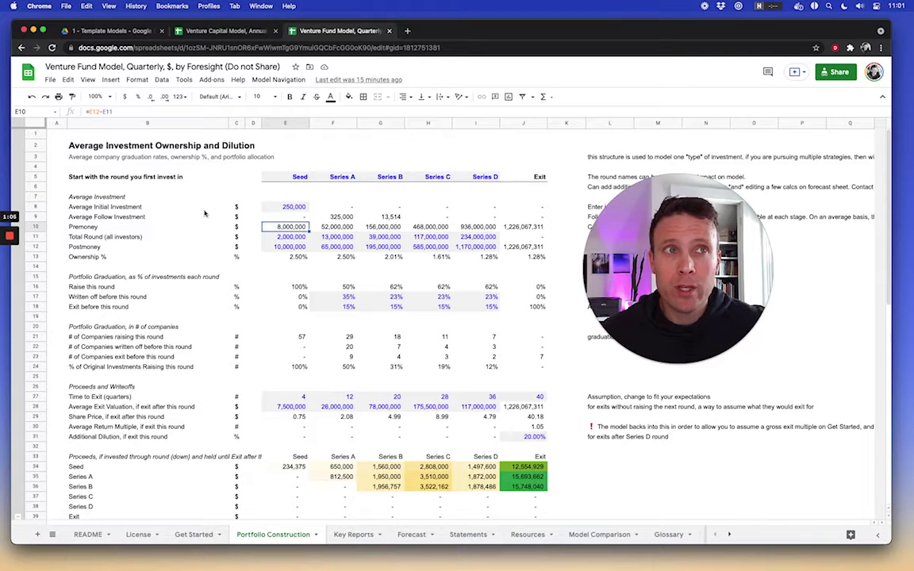
{"action": "left_click_drag", "start_coordinate": [119, 206], "coordinate": [347, 216]}
{"action": "key", "text": "Down"}
{"action": "key", "text": "Down"}
{"action": "key", "text": "Down"}
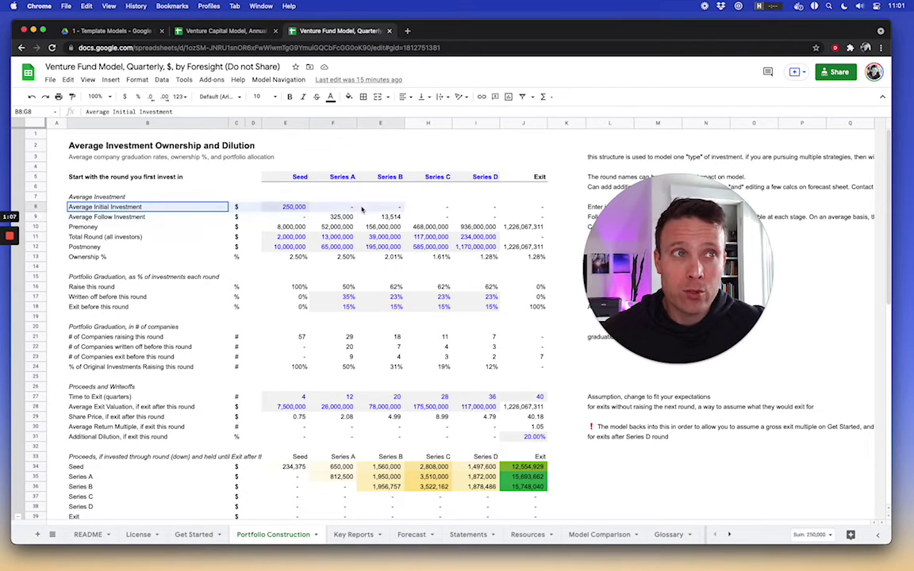
{"action": "key", "text": "shift+Right"}
{"action": "key", "text": "shift+Right"}
{"action": "key", "text": "shift+Right"}
{"action": "key", "text": "shift+Right"}
{"action": "key", "text": "shift+Right"}
{"action": "key", "text": "shift+Right"}
{"action": "key", "text": "shift+Right"}
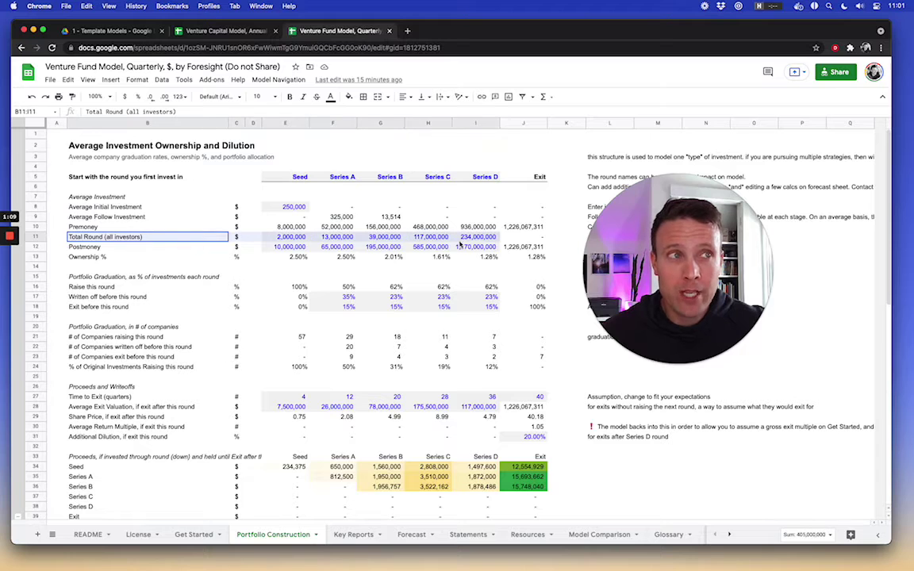
{"action": "key", "text": "shift+Down"}
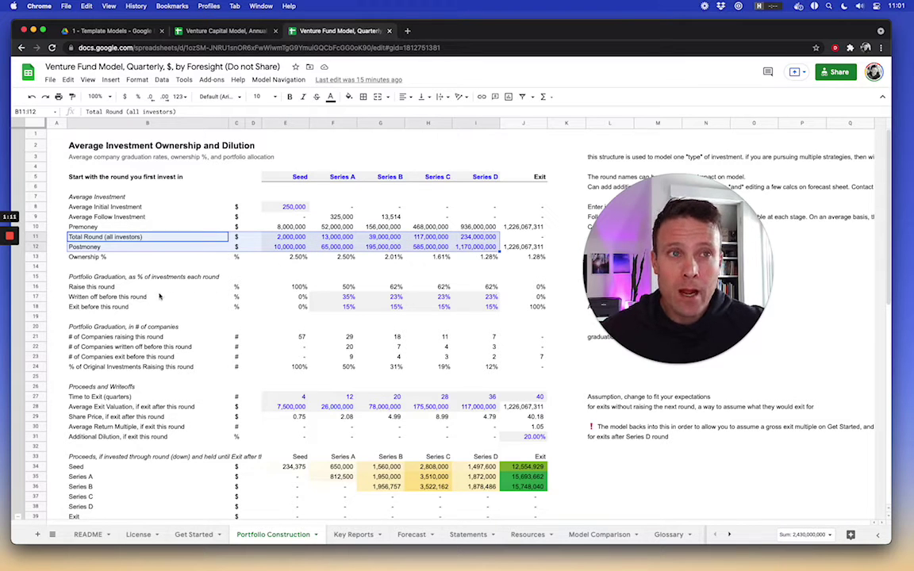
- Examine the graduation rates, the number of companies per round, and the round names from Seed to Series D
{"action": "left_click_drag", "start_coordinate": [127, 286], "coordinate": [469, 296]}
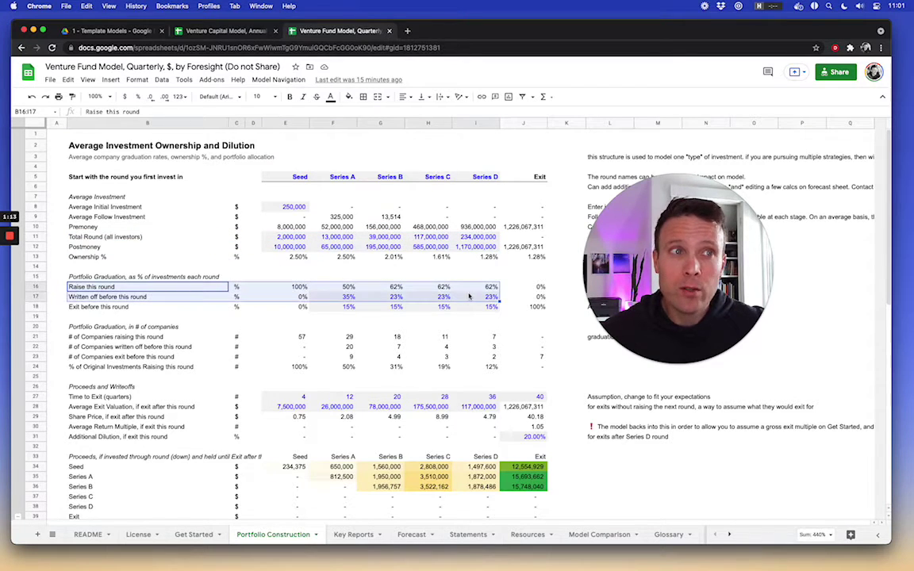
{"action": "left_click_drag", "start_coordinate": [163, 328], "coordinate": [496, 363]}
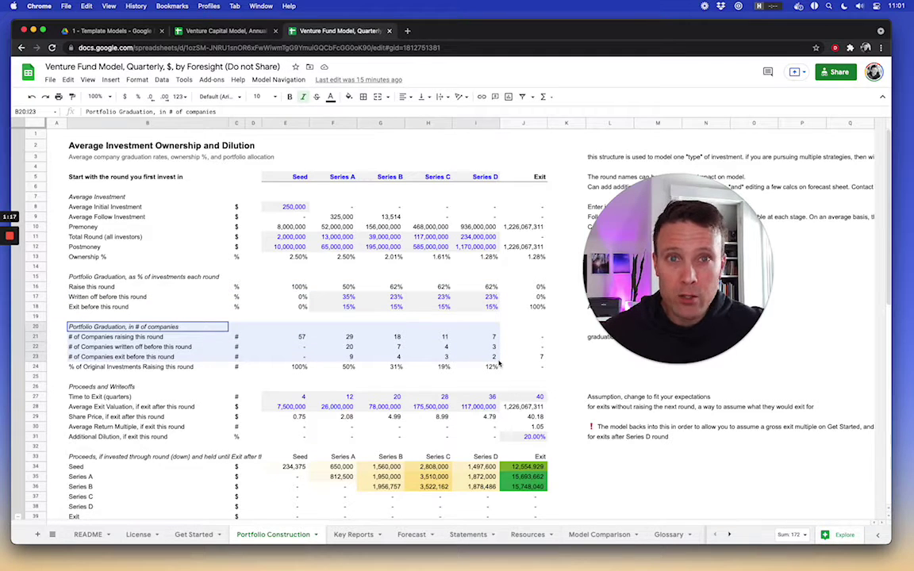
{"action": "left_click", "coordinate": [299, 338]}
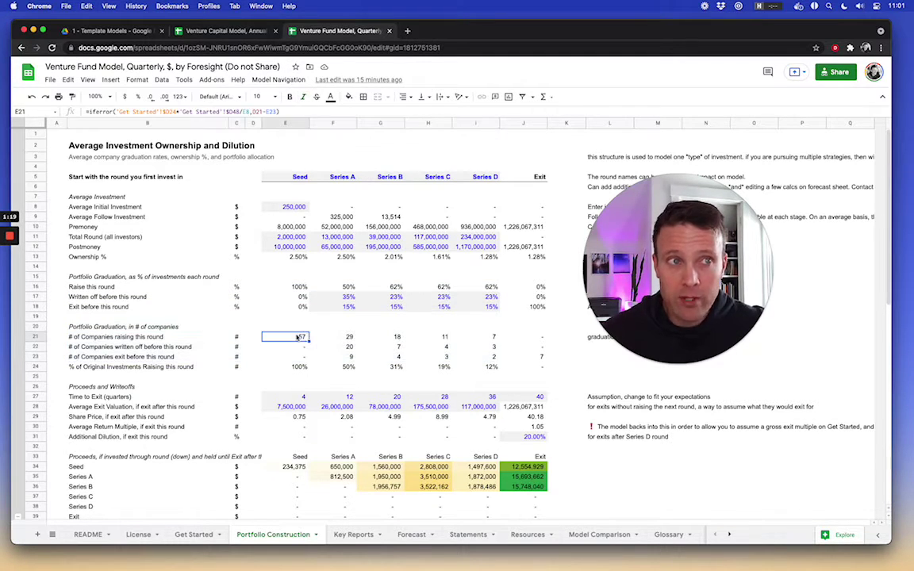
{"action": "left_click_drag", "start_coordinate": [347, 337], "coordinate": [448, 359]}
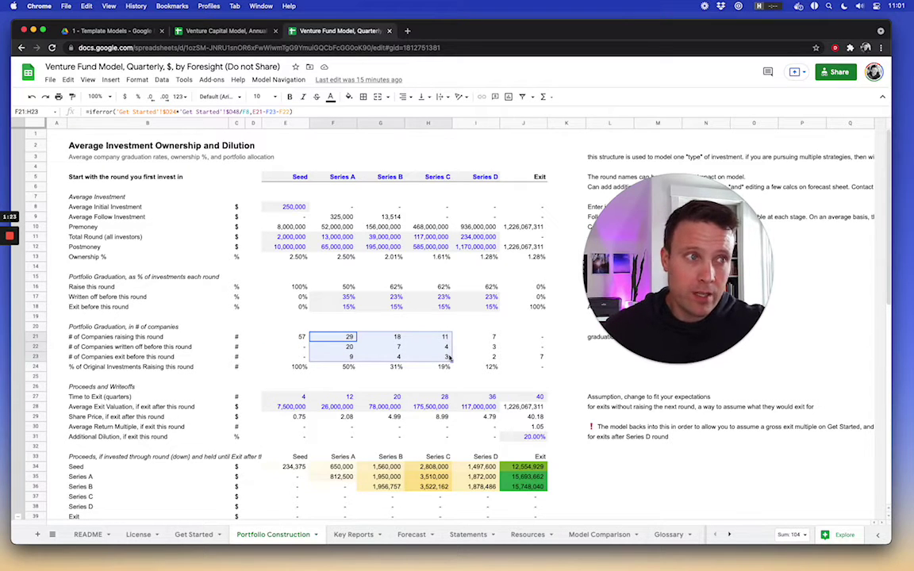
{"action": "scroll", "coordinate": [414, 443], "scroll_direction": "down", "scroll_amount": 1}
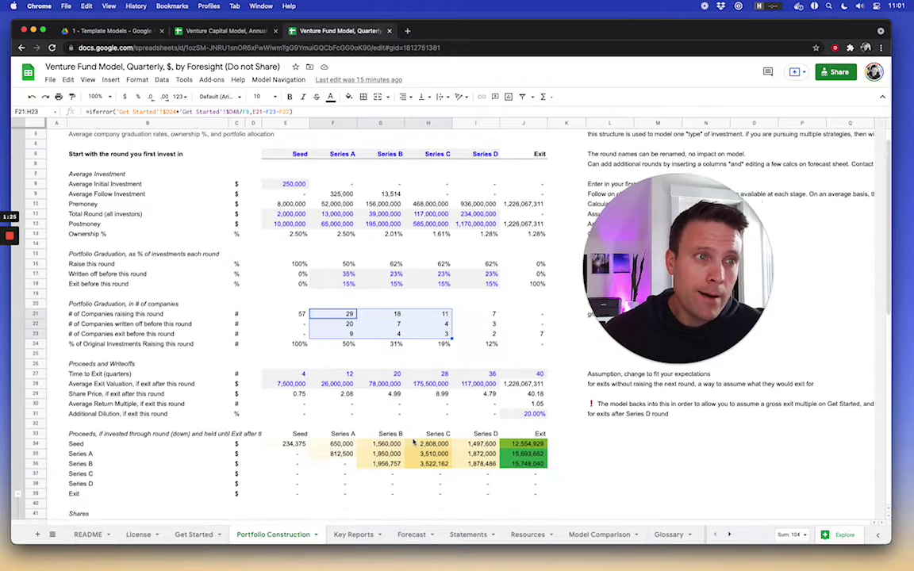
{"action": "scroll", "coordinate": [414, 443], "scroll_direction": "down", "scroll_amount": 1}
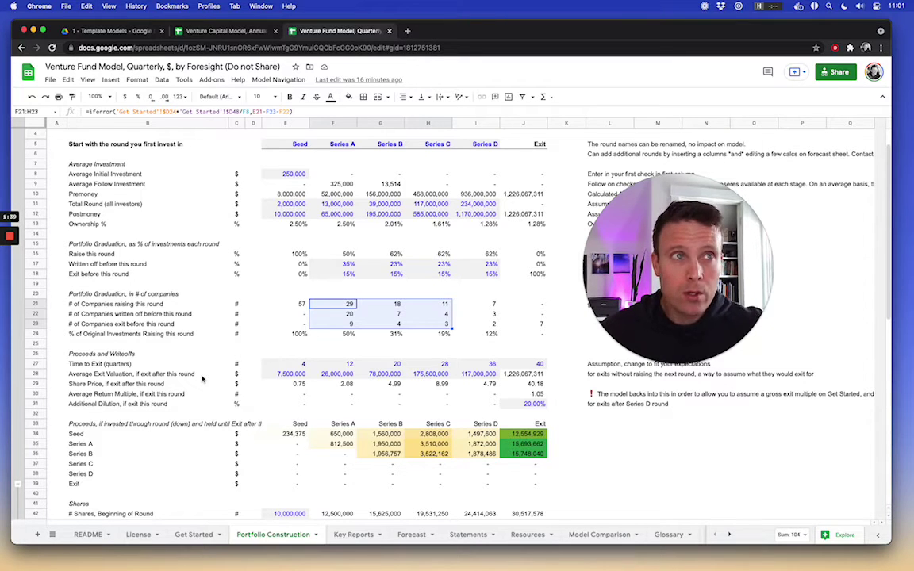
{"action": "left_click", "coordinate": [290, 143]}
{"action": "left_click_drag", "start_coordinate": [336, 147], "coordinate": [459, 147]}
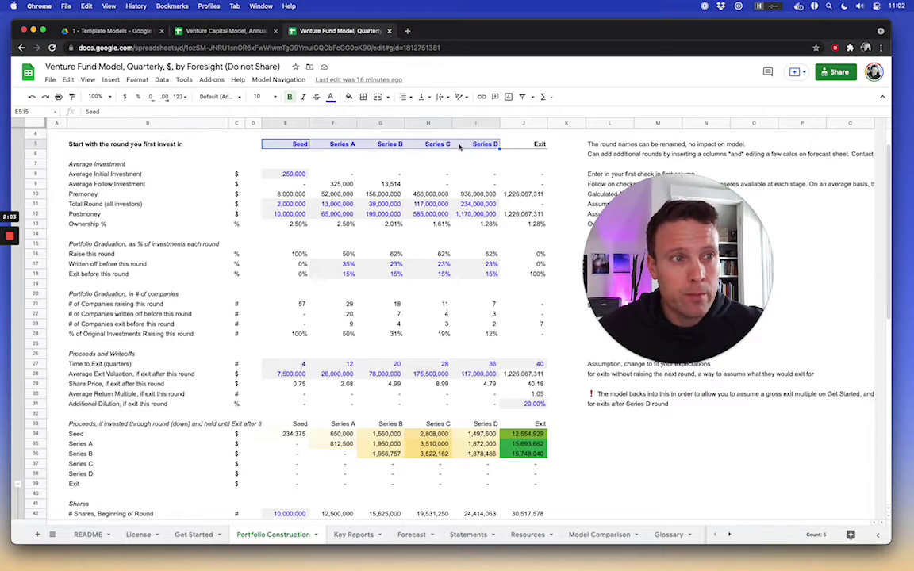
- Examine the Portfolio Capital Allocation section, including capital in new investments, Series A available capital and the target average follow investment
{"action": "scroll", "coordinate": [460, 337], "scroll_direction": "down", "scroll_amount": 1}
{"action": "scroll", "coordinate": [461, 338], "scroll_direction": "down", "scroll_amount": 1}
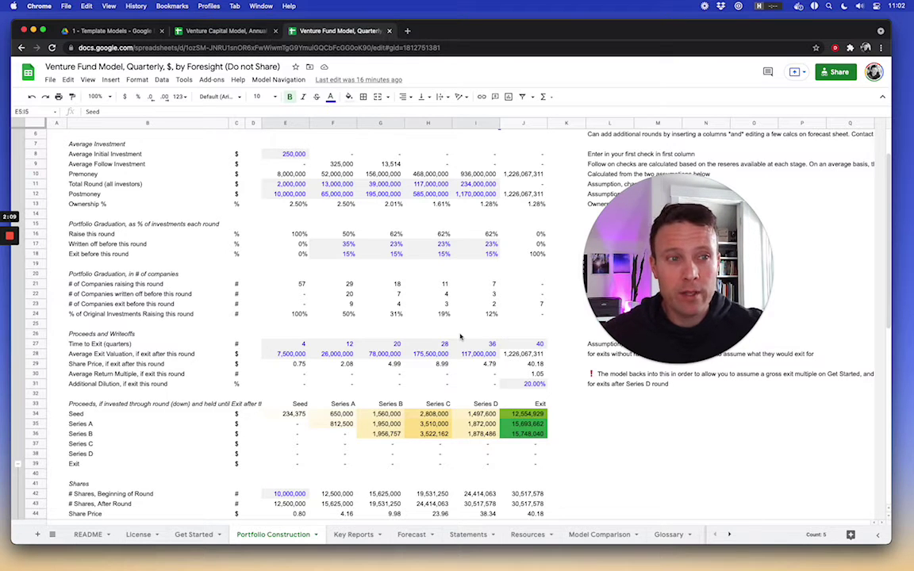
{"action": "scroll", "coordinate": [460, 337], "scroll_direction": "down", "scroll_amount": 7}
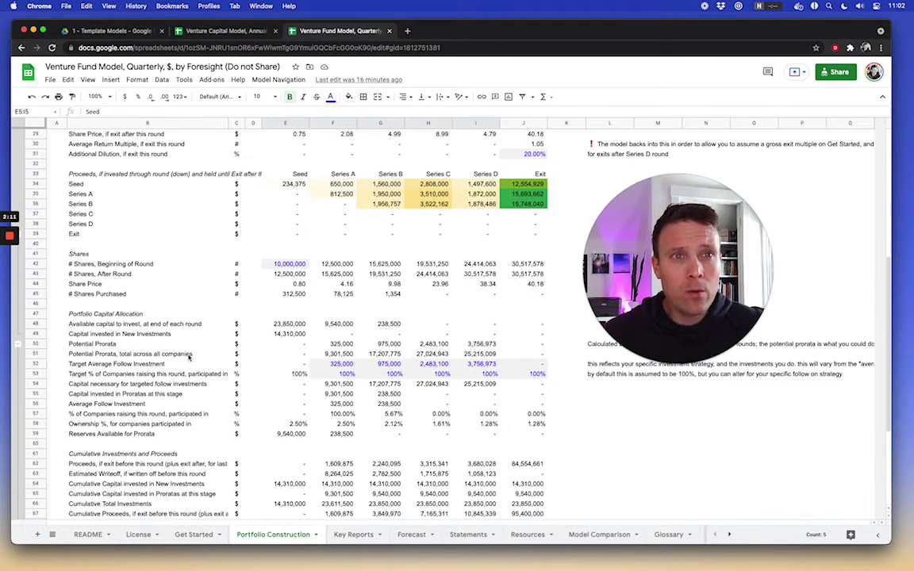
{"action": "mouse_move", "coordinate": [107, 314]}
{"action": "left_mouse_down"}
{"action": "mouse_move", "coordinate": [508, 351]}
{"action": "mouse_move", "coordinate": [526, 439]}
{"action": "left_mouse_up"}
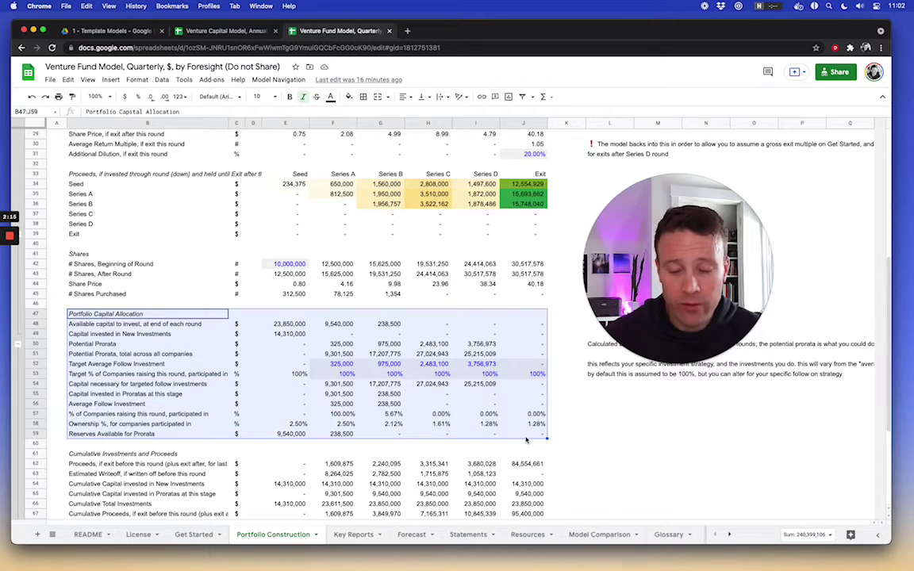
{"action": "left_click", "coordinate": [278, 335]}
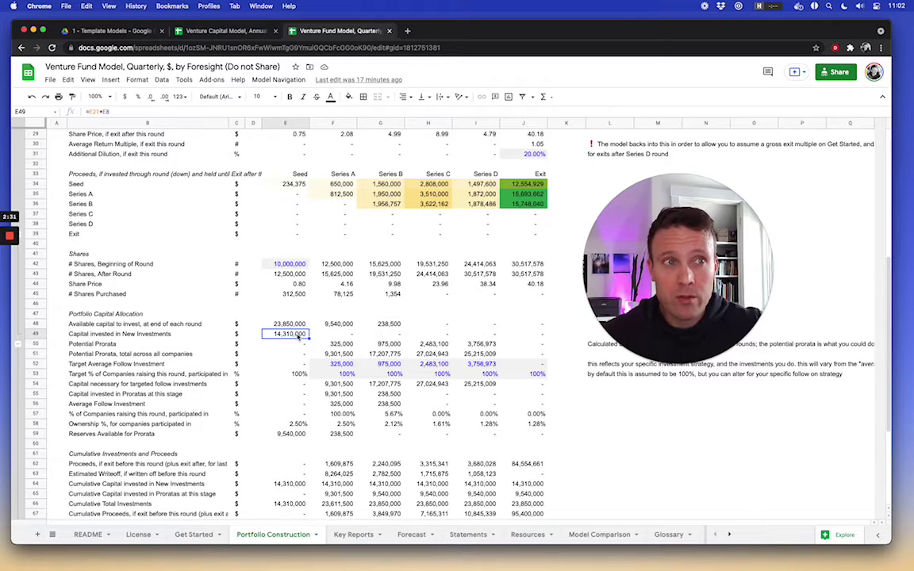
{"action": "left_click_drag", "start_coordinate": [284, 334], "coordinate": [297, 357]}
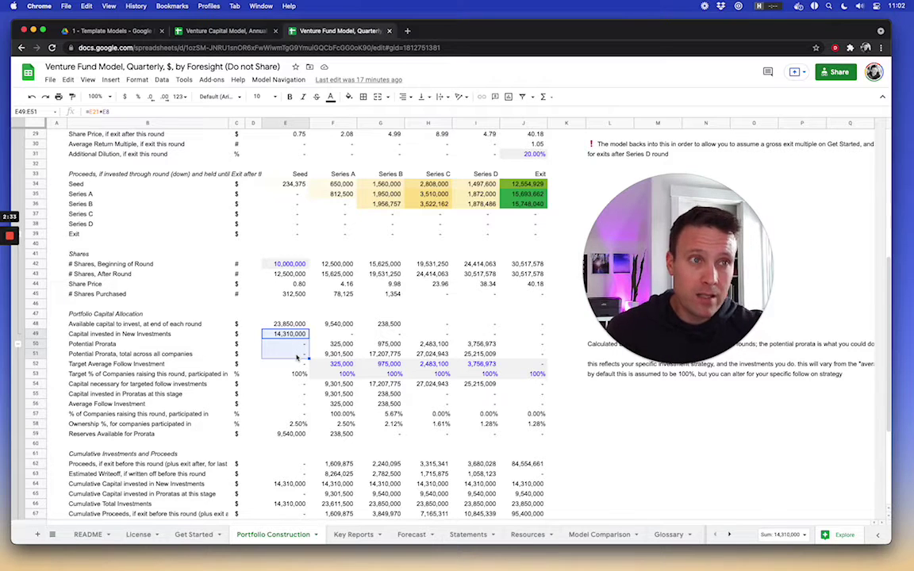
{"action": "left_click", "coordinate": [340, 325]}
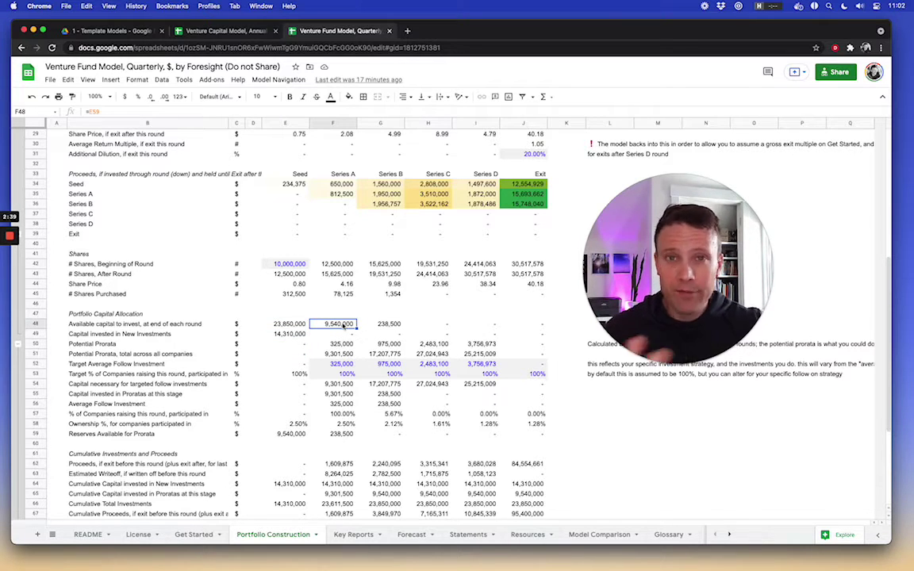
{"action": "left_click", "coordinate": [343, 364]}
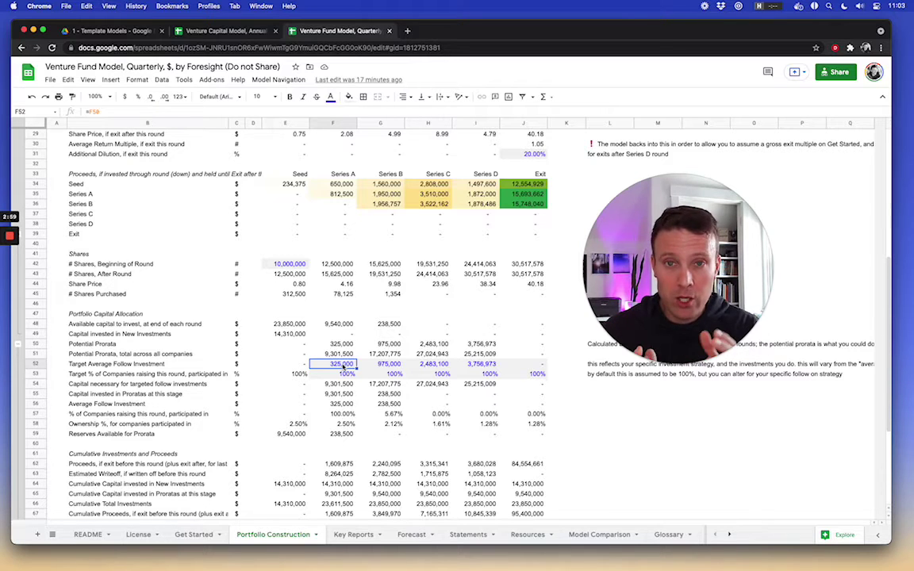
- Compare the average investment rows with the prorata and follow-on rows in the Portfolio Capital Allocation section
{"action": "scroll", "coordinate": [346, 227], "scroll_direction": "up", "scroll_amount": 9}
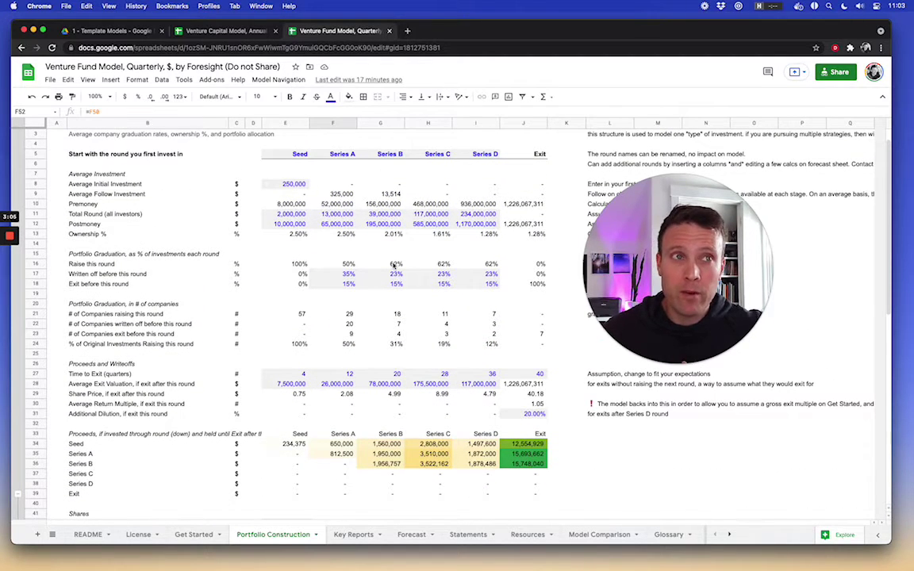
{"action": "scroll", "coordinate": [394, 265], "scroll_direction": "down", "scroll_amount": 8}
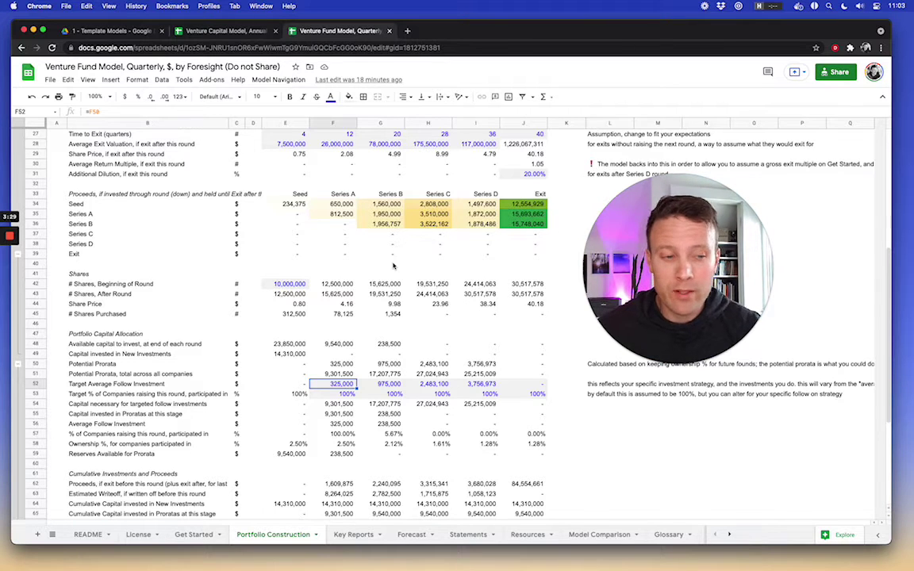
{"action": "scroll", "coordinate": [392, 266], "scroll_direction": "up", "scroll_amount": 8}
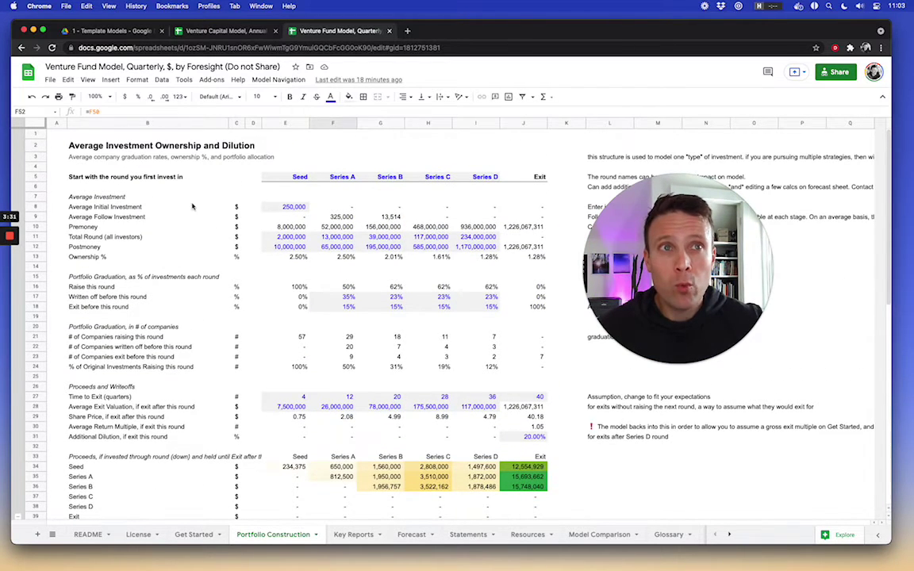
{"action": "left_click_drag", "start_coordinate": [111, 207], "coordinate": [479, 238]}
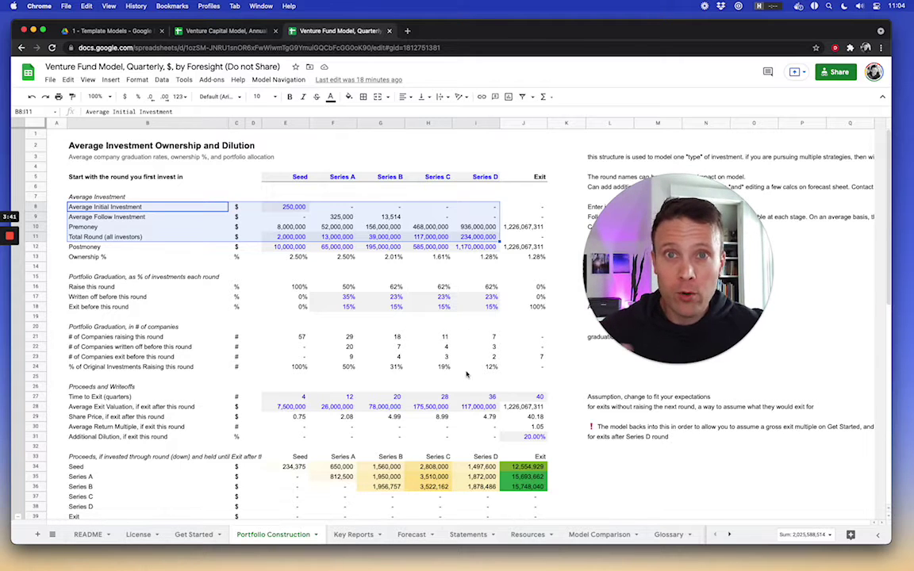
{"action": "scroll", "coordinate": [434, 500], "scroll_direction": "down", "scroll_amount": 10}
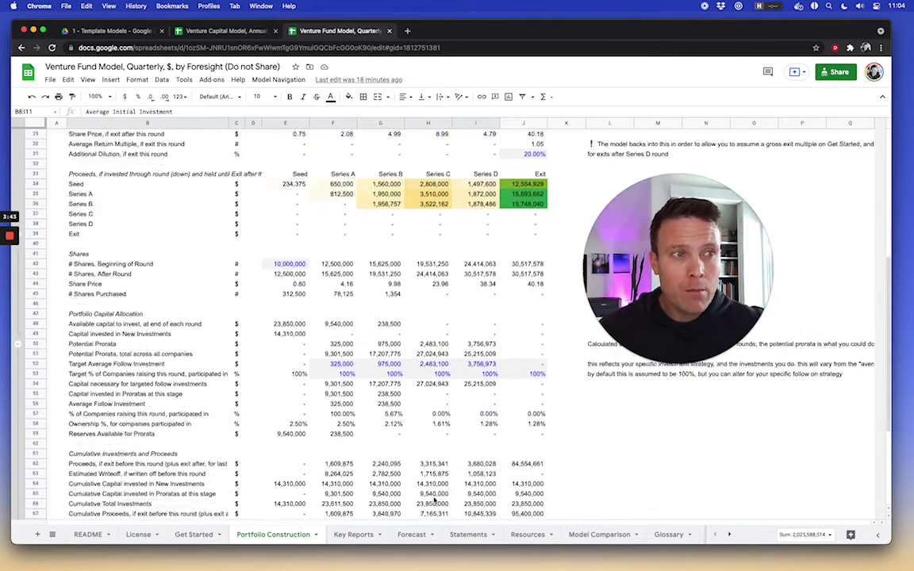
{"action": "left_click_drag", "start_coordinate": [119, 344], "coordinate": [499, 415]}
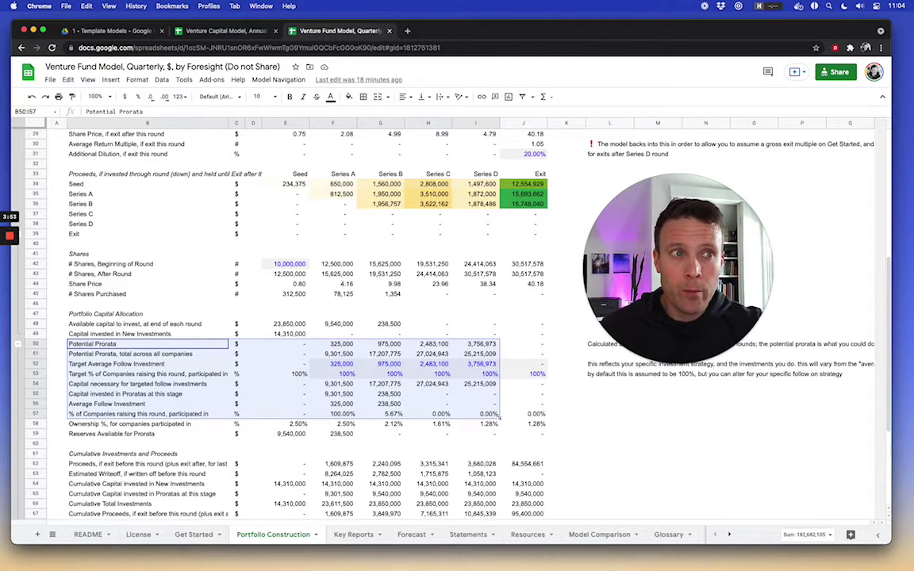
- Set the Series A Target Average Follow Investment to 750,000 in the Portfolio Capital Allocation section
{"action": "left_click", "coordinate": [342, 365]}
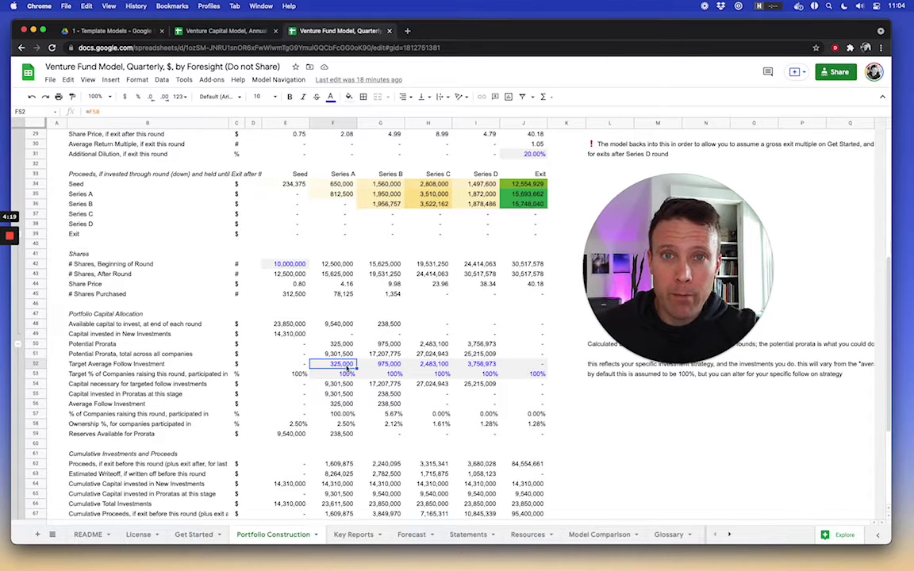
{"action": "type", "text": "1"}
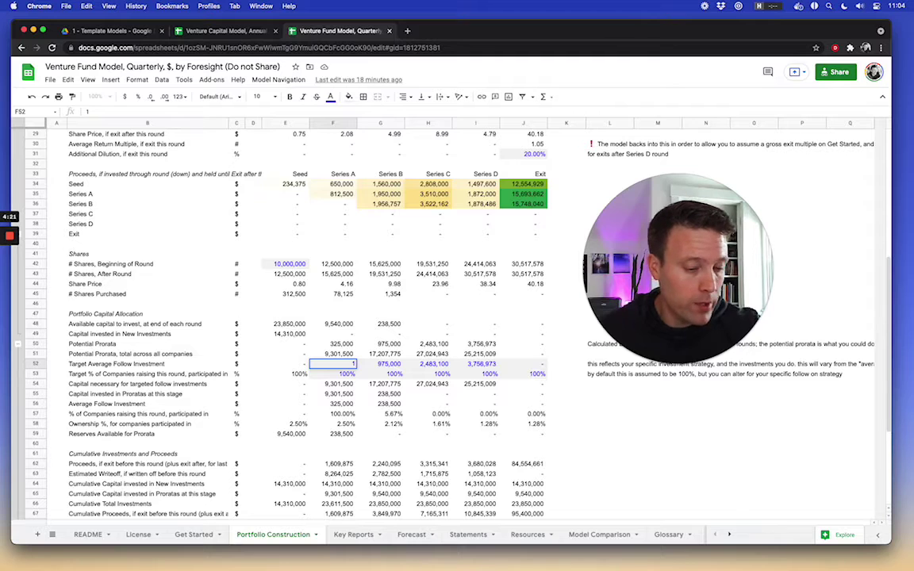
{"action": "key", "text": "Escape"}
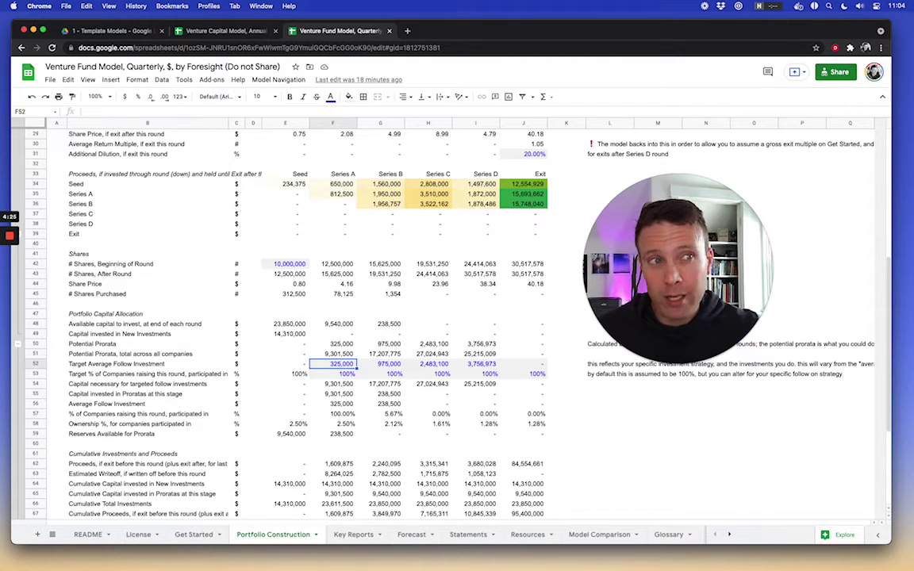
{"action": "type", "text": "750"}
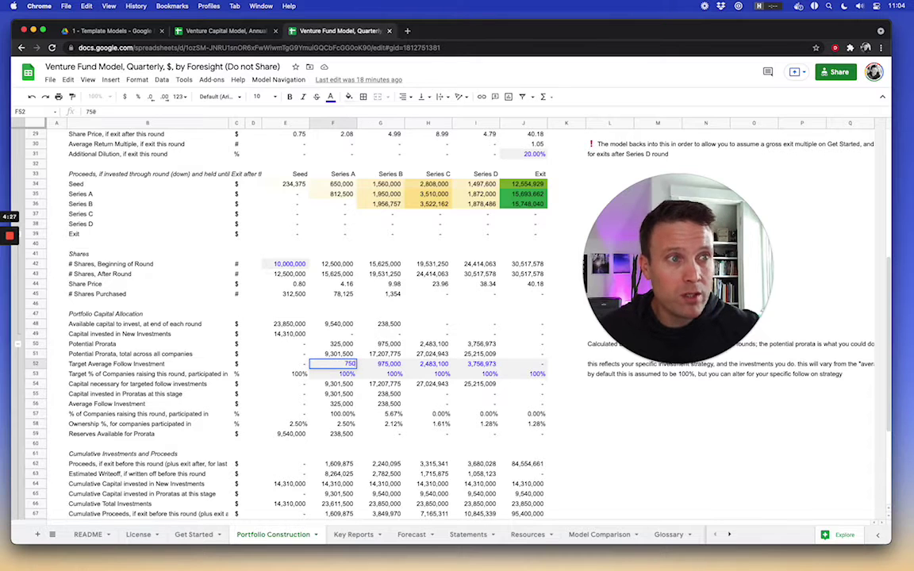
{"action": "type", "text": ",00"}
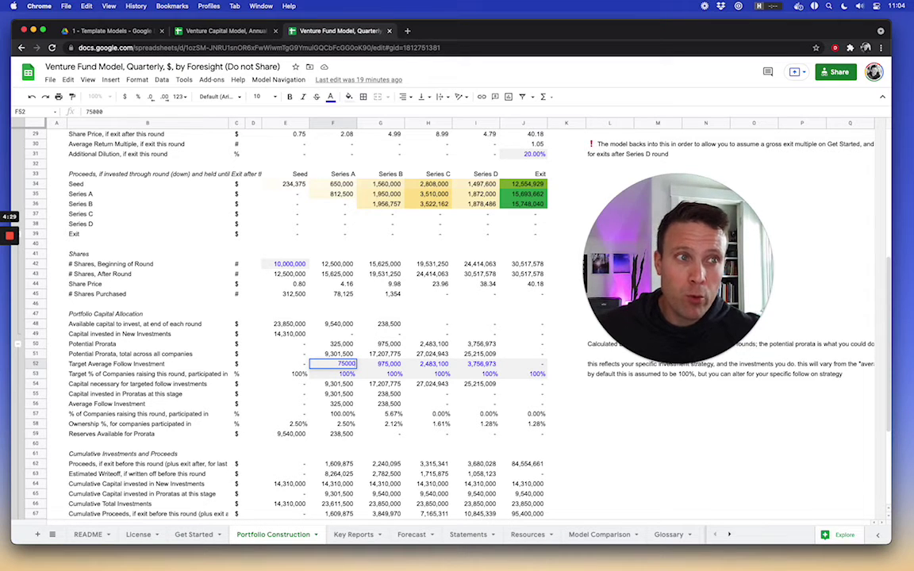
{"action": "type", "text": "0"}
{"action": "key", "text": "Return"}
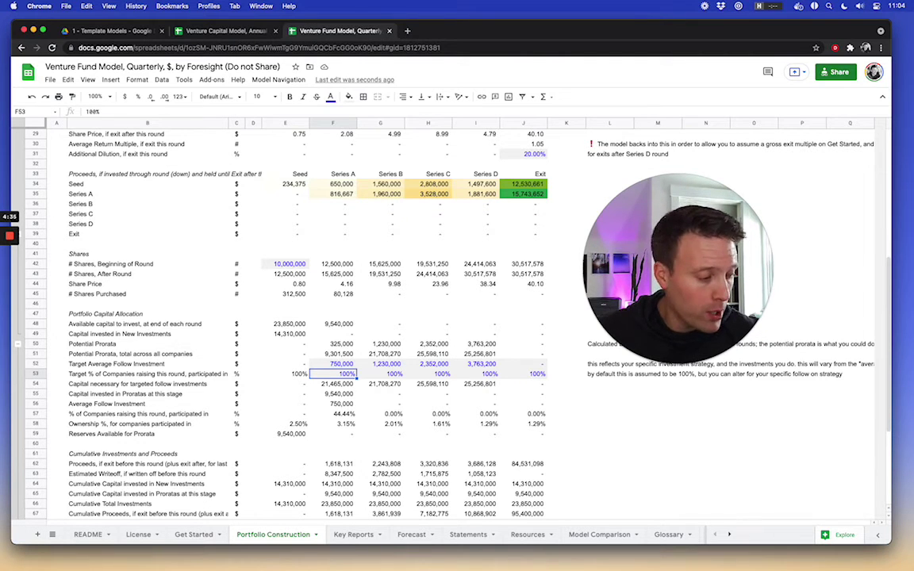
- Set the target percentage of companies participated in for Series A to 75% and check the capital necessary for targeted follow investments
{"action": "type", "text": "75"}
{"action": "key", "text": "Return"}
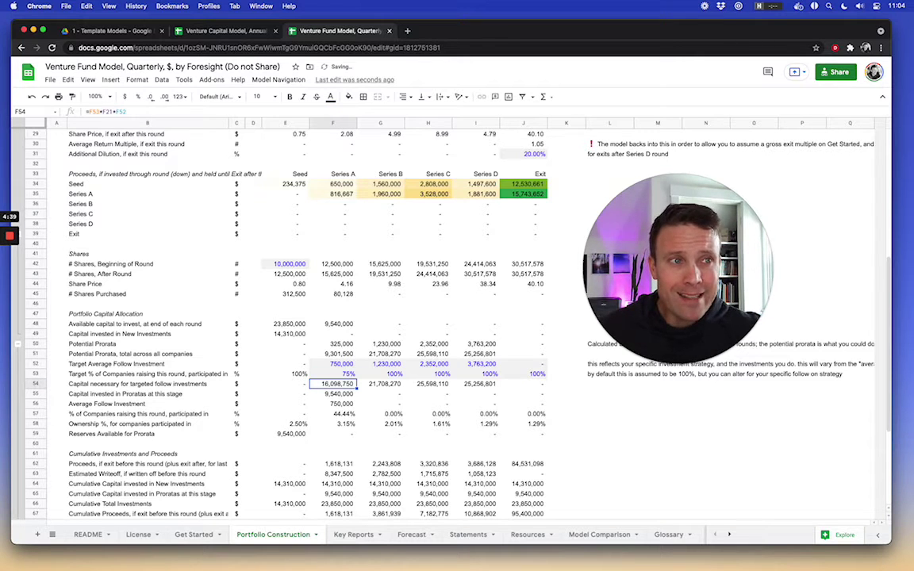
{"action": "left_click", "coordinate": [334, 394]}
{"action": "left_click", "coordinate": [333, 384]}
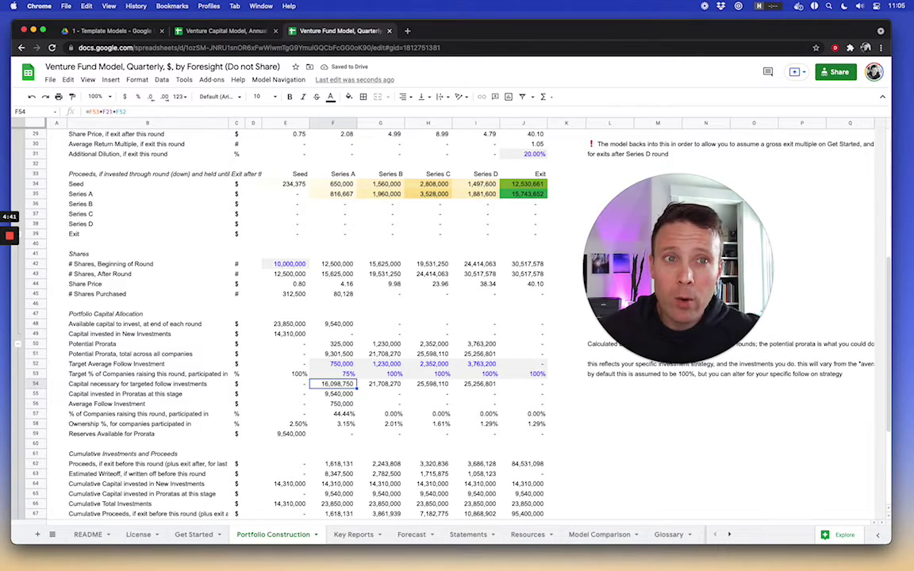
- Trace the Series A follow-on figures from the target average investment through capital invested in proratas, participation percentage and ownership
{"action": "left_click", "coordinate": [334, 363]}
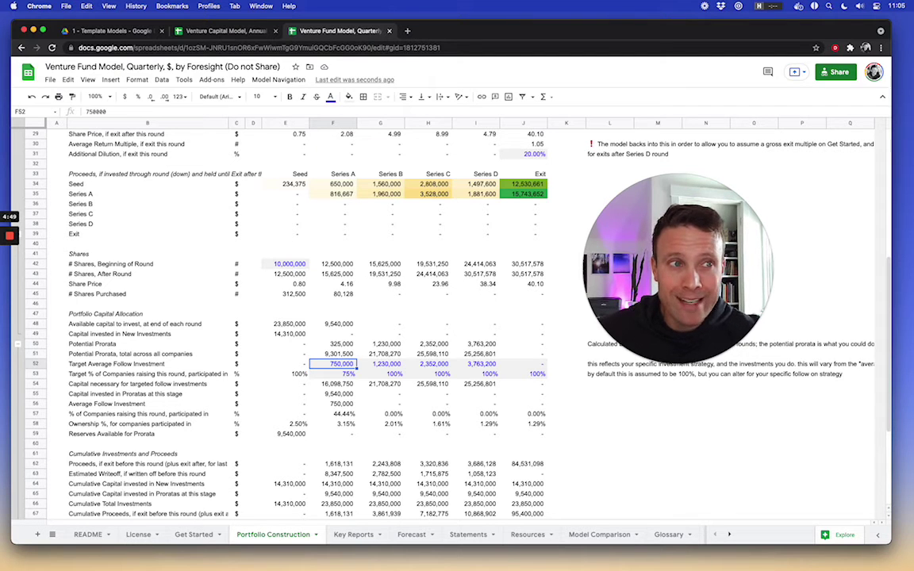
{"action": "left_click", "coordinate": [334, 384]}
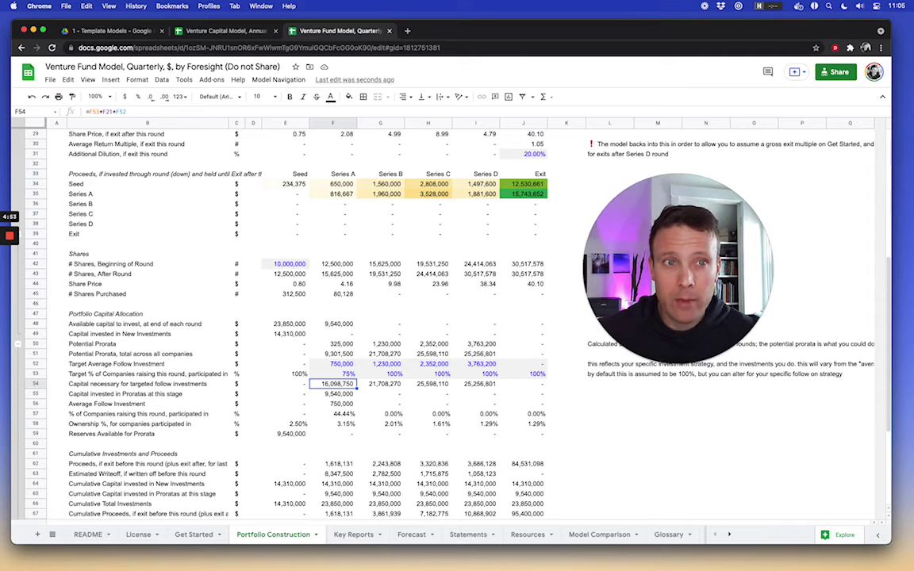
{"action": "left_click", "coordinate": [333, 394]}
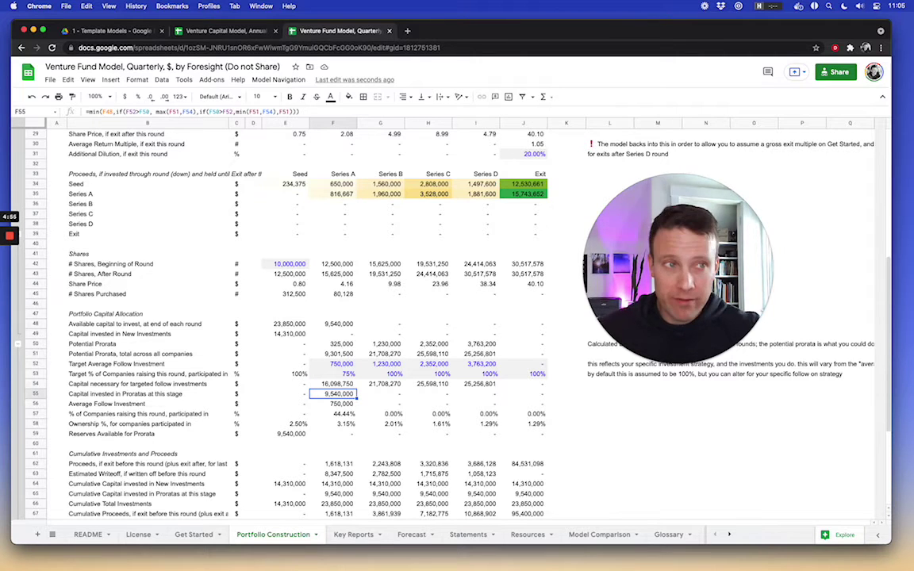
{"action": "left_click", "coordinate": [333, 404]}
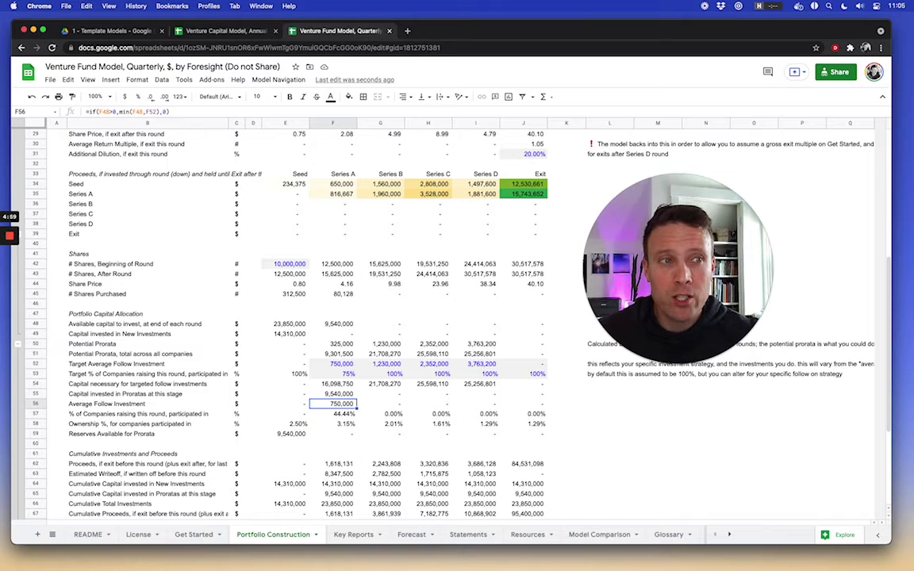
{"action": "left_click", "coordinate": [333, 414]}
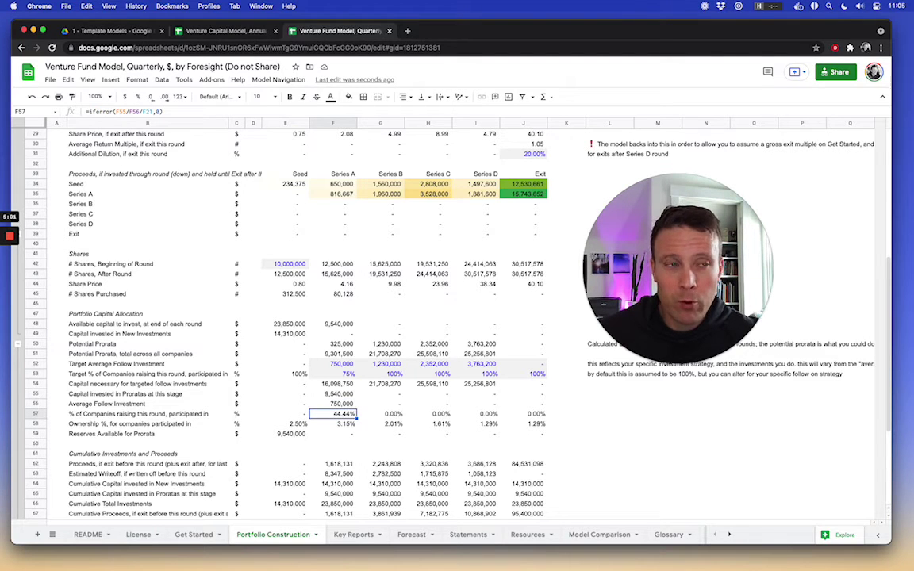
{"action": "left_click", "coordinate": [333, 423]}
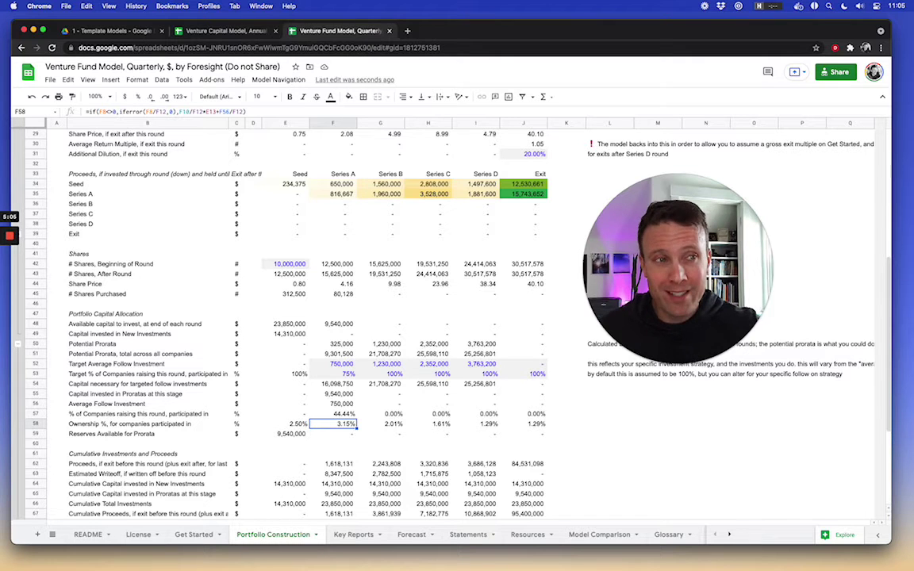
- Compare the Series A average follow investment and overall Ownership % row with the Ownership % row for companies participated in
{"action": "scroll", "coordinate": [384, 290], "scroll_direction": "up", "scroll_amount": 10}
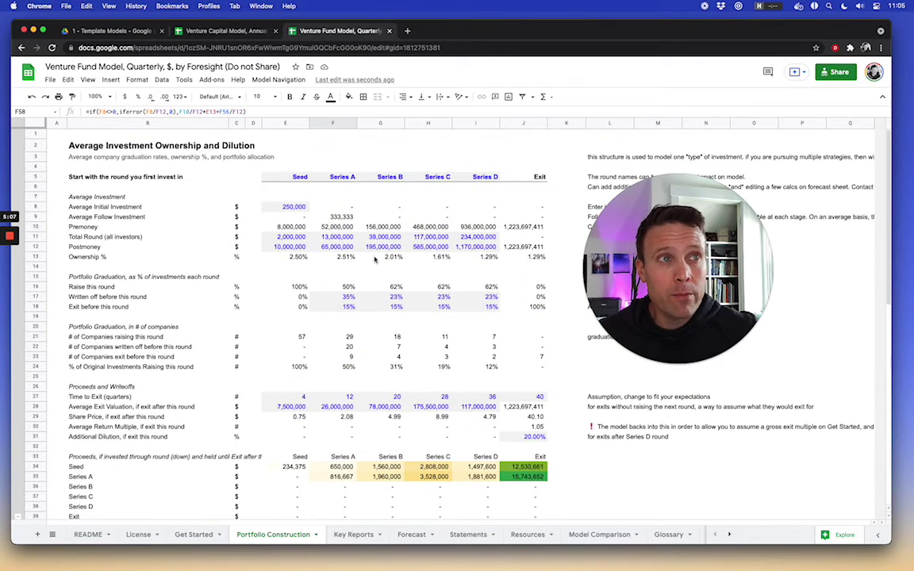
{"action": "left_click", "coordinate": [346, 218]}
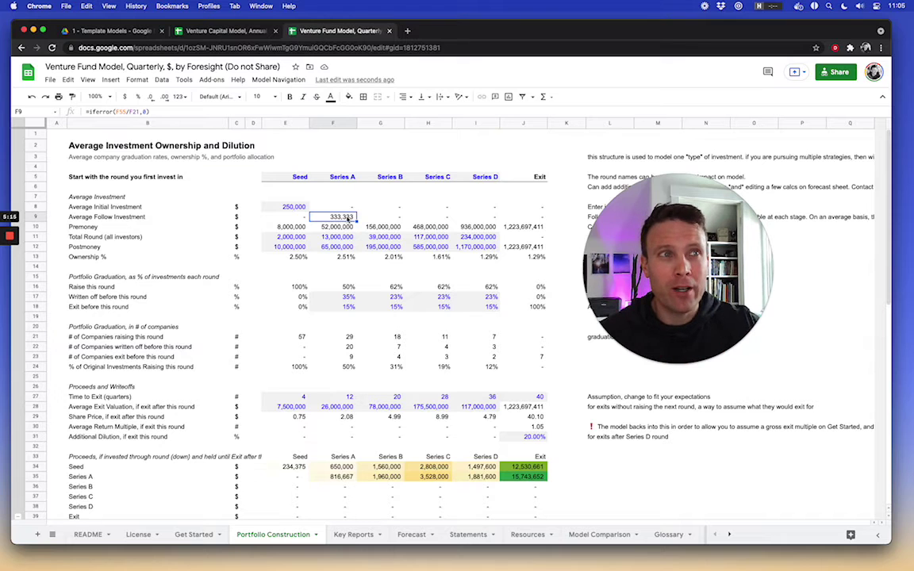
{"action": "left_click_drag", "start_coordinate": [296, 257], "coordinate": [433, 262]}
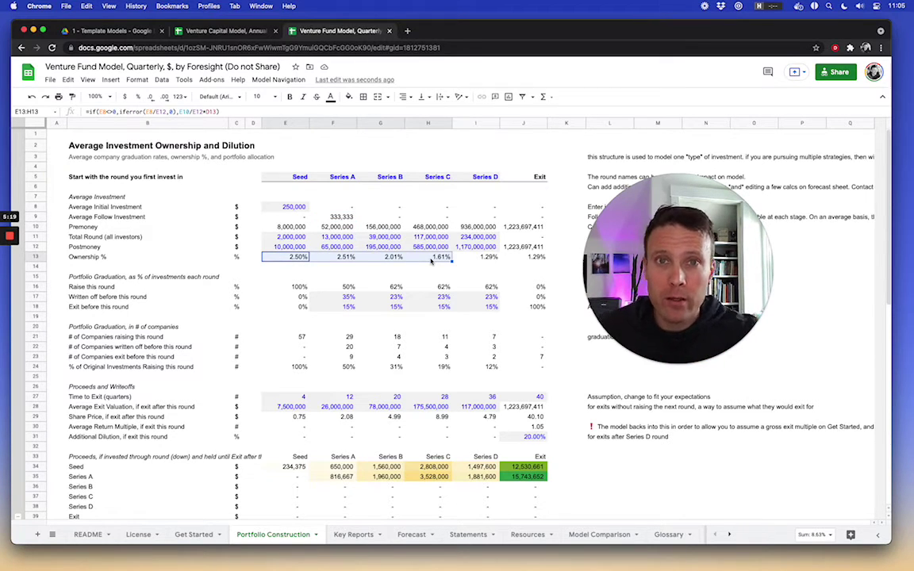
{"action": "scroll", "coordinate": [421, 293], "scroll_direction": "down", "scroll_amount": 6}
{"action": "scroll", "coordinate": [420, 294], "scroll_direction": "down", "scroll_amount": 3}
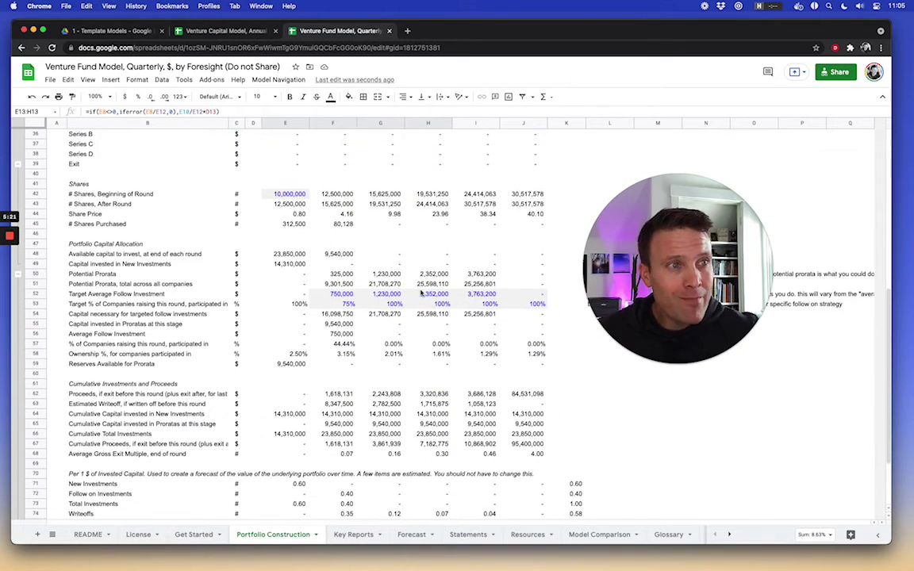
{"action": "left_click_drag", "start_coordinate": [300, 355], "coordinate": [500, 362]}
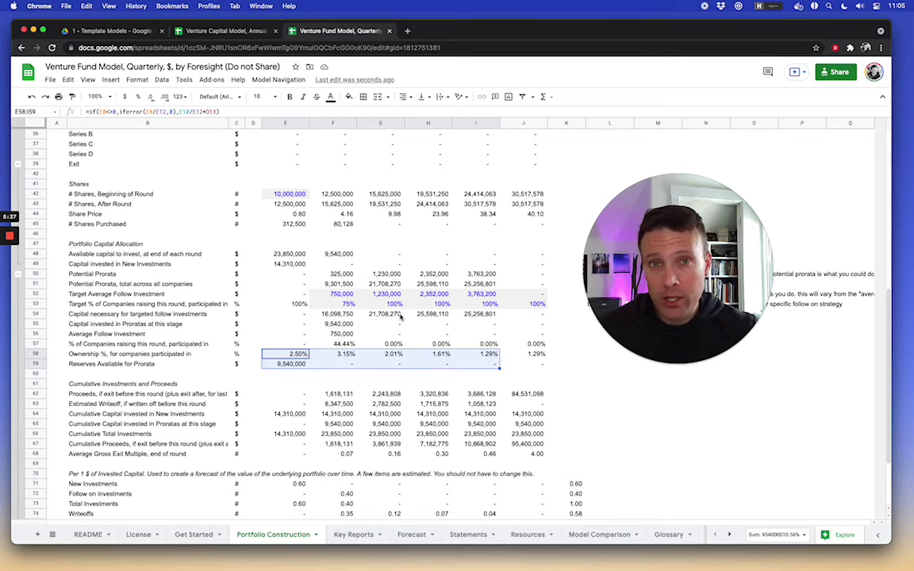
- Check the Target Average Follow Investment for Series A and Series B against the Series B available capital to invest
{"action": "left_click", "coordinate": [343, 295]}
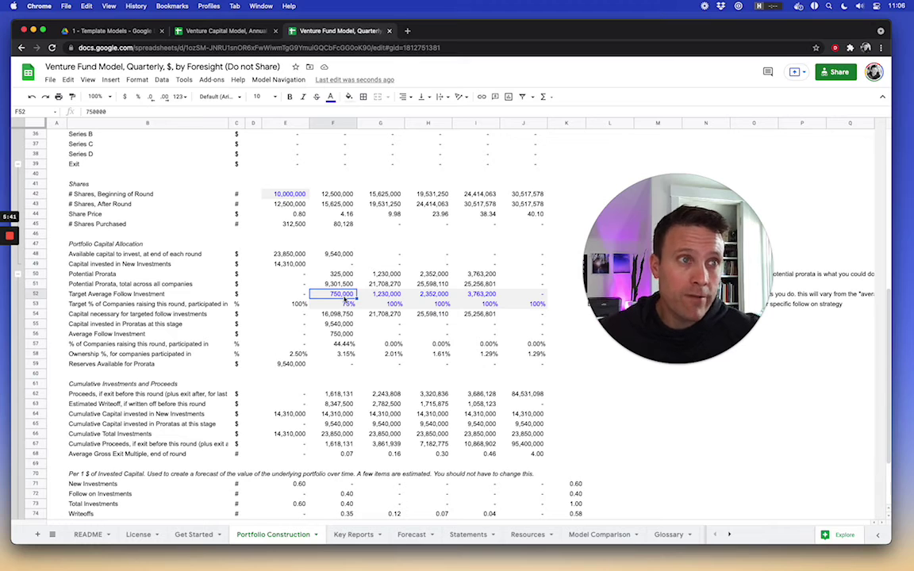
{"action": "key", "text": "Right"}
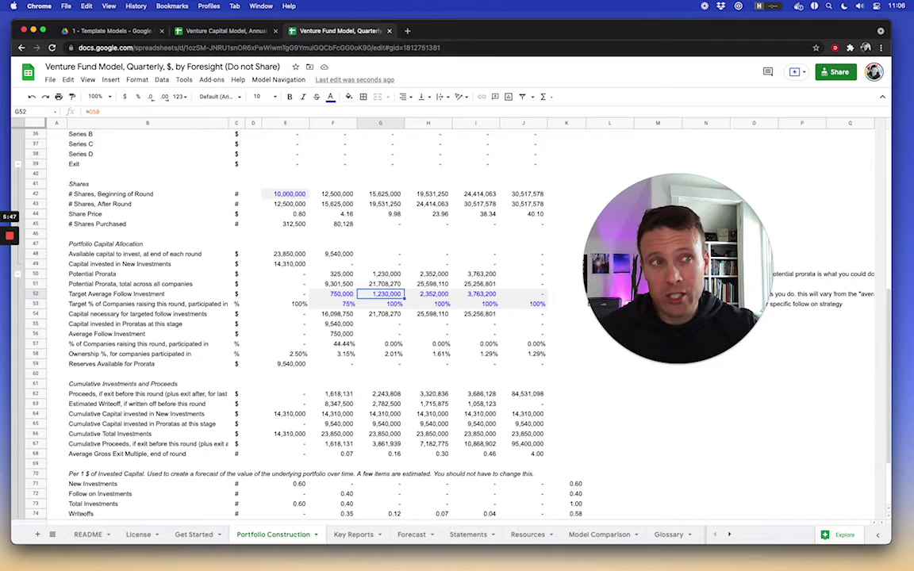
{"action": "key", "text": "Up"}
{"action": "key", "text": "Up"}
{"action": "key", "text": "Up"}
{"action": "key", "text": "Up"}
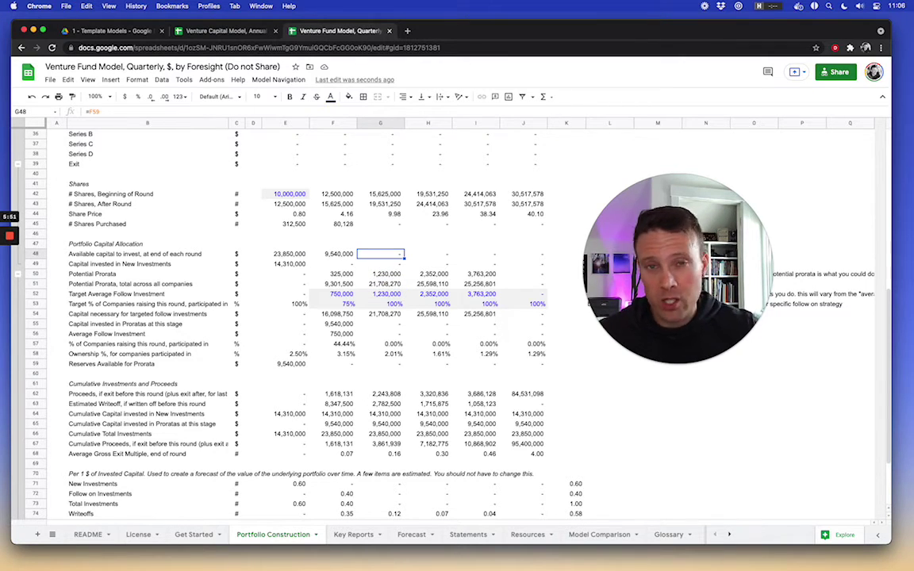
- Copy the Series B Target Average Follow Investment formula into the Series A cell, replacing the fixed amount
{"action": "key", "text": "Down"}
{"action": "key", "text": "Down"}
{"action": "key", "text": "Down"}
{"action": "key", "text": "Down"}
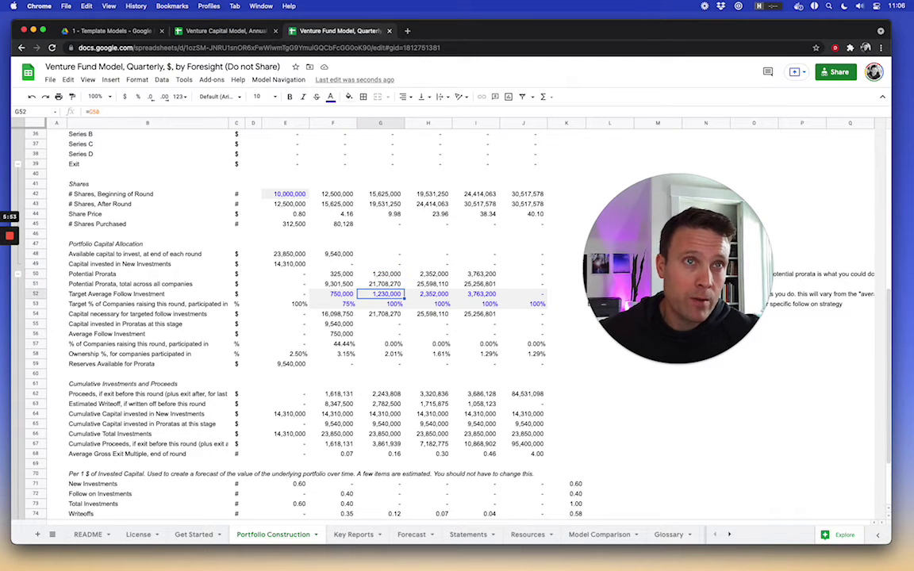
{"action": "key", "text": "ctrl+c"}
{"action": "key", "text": "Left"}
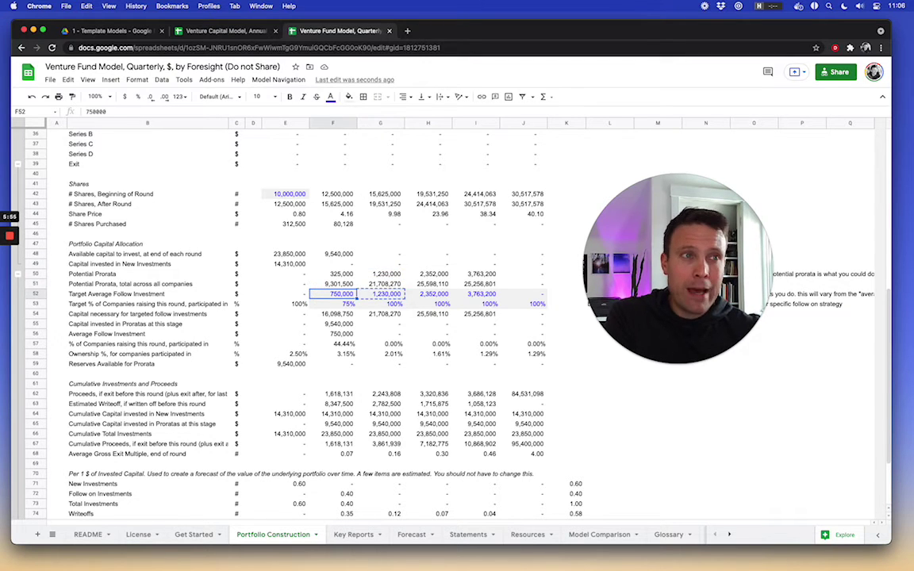
{"action": "key", "text": "ctrl+v"}
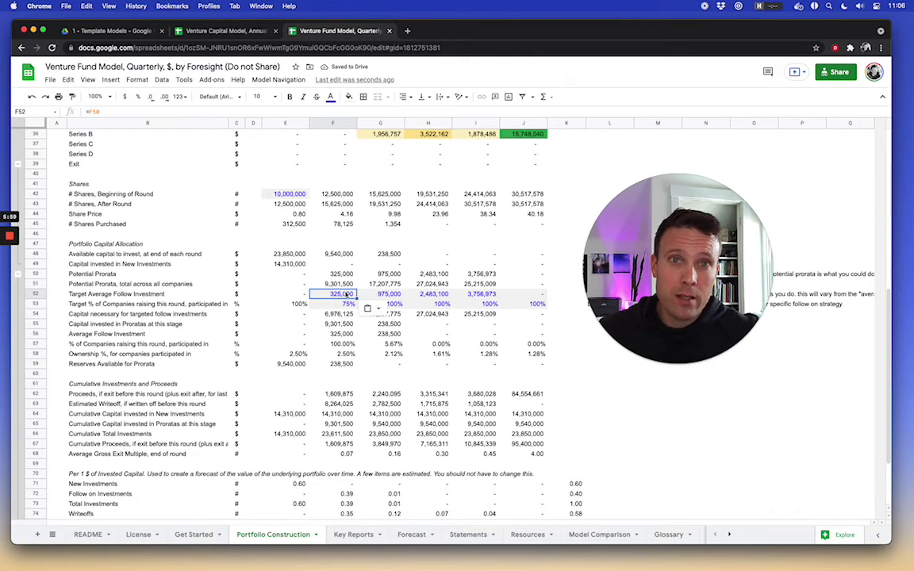
- Set the Series A target percentage of companies participated in to 100% and review the proceeds-by-round section
{"action": "left_click", "coordinate": [346, 305]}
{"action": "type", "text": "100%"}
{"action": "key", "text": "Return"}
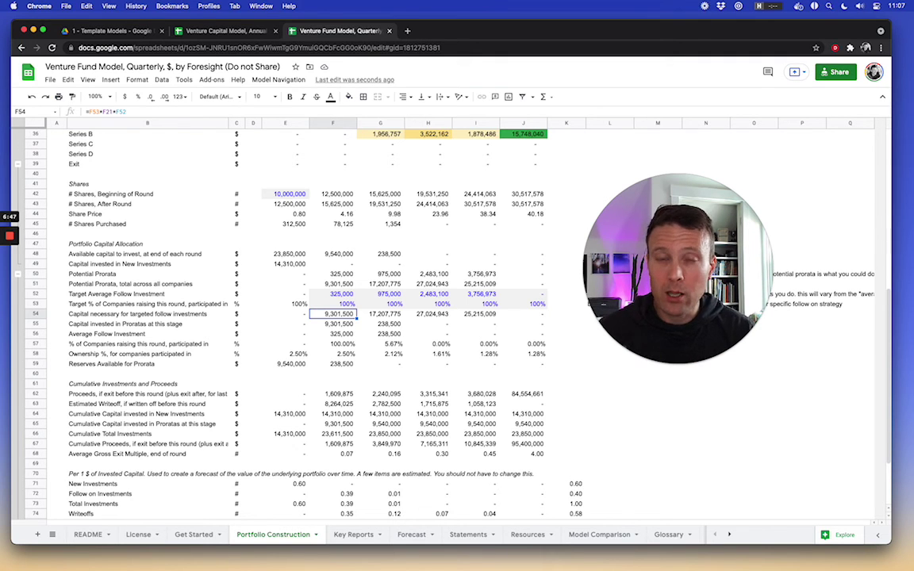
{"action": "scroll", "coordinate": [346, 262], "scroll_direction": "up", "scroll_amount": 5}
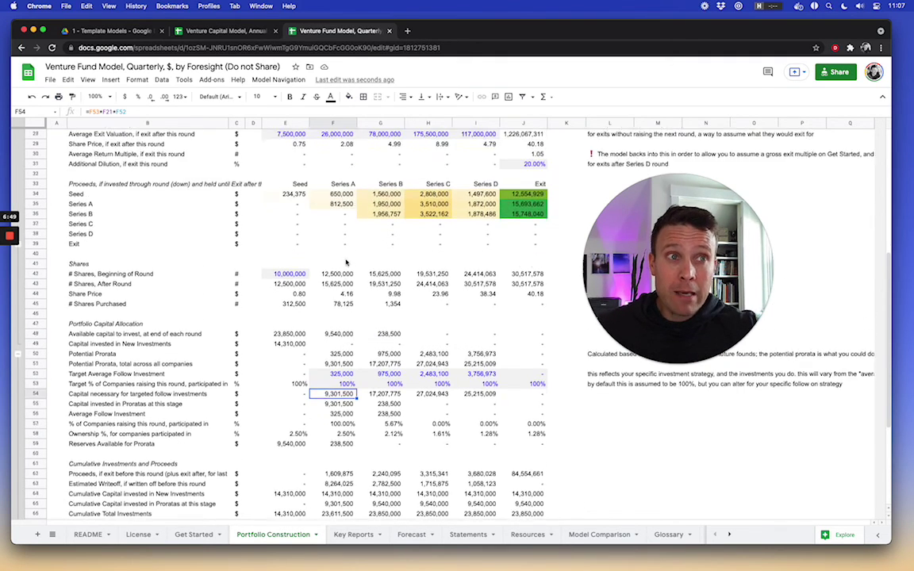
{"action": "scroll", "coordinate": [346, 262], "scroll_direction": "up", "scroll_amount": 4}
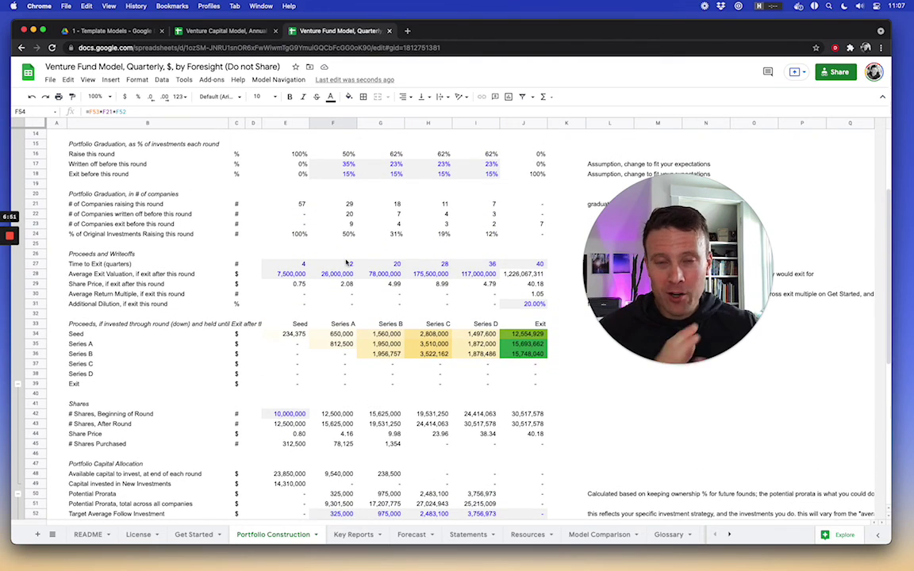